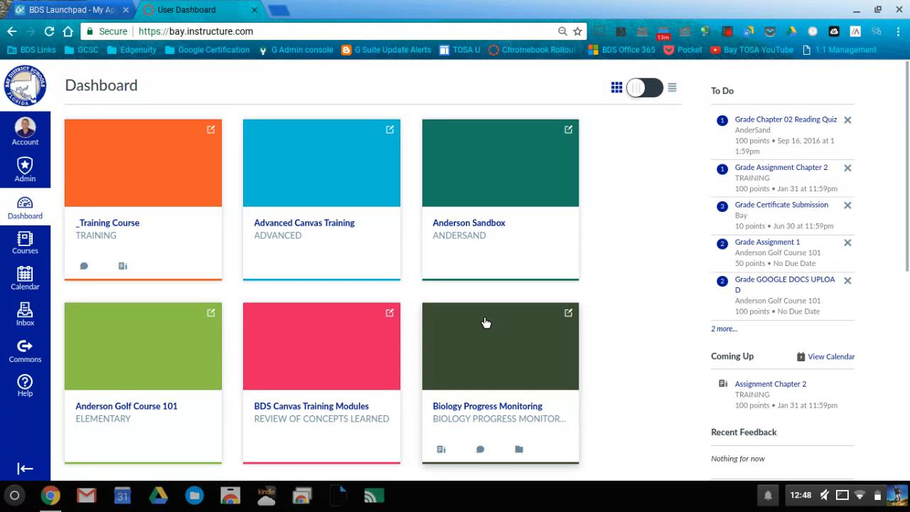
Step: Open the modules of _Training Course and collapse the Reading Week 1 Module and the Chapter 1 Module
click(123, 200)
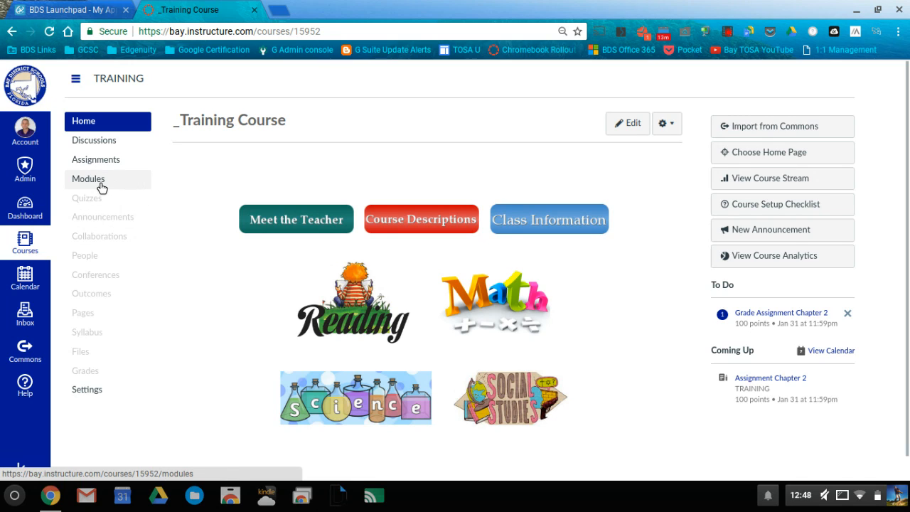
click(99, 183)
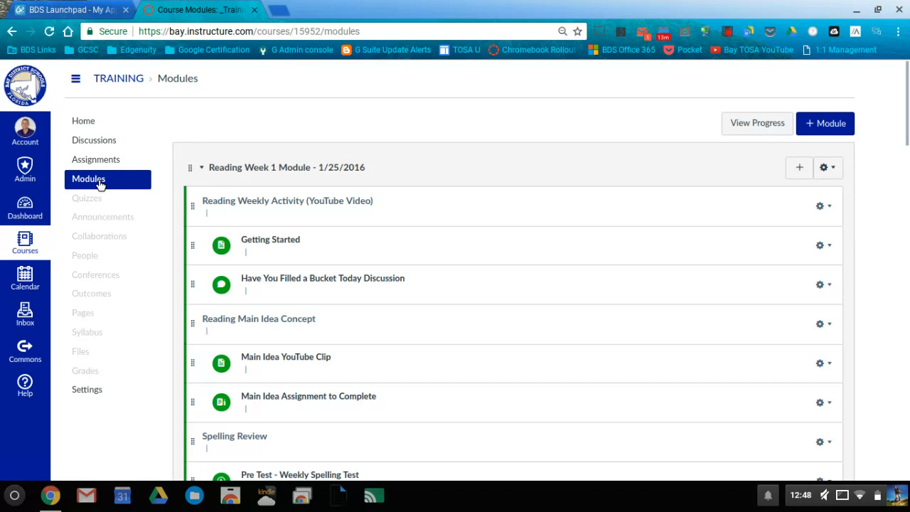
click(217, 173)
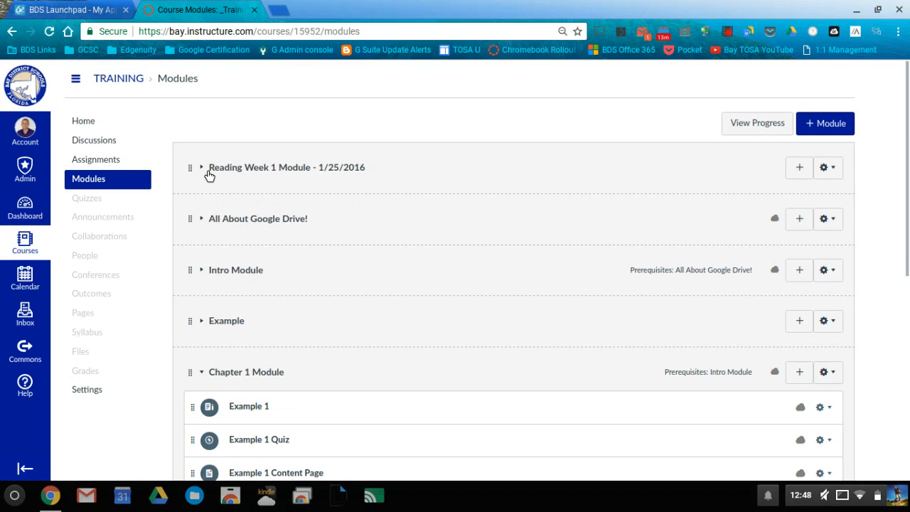
click(209, 375)
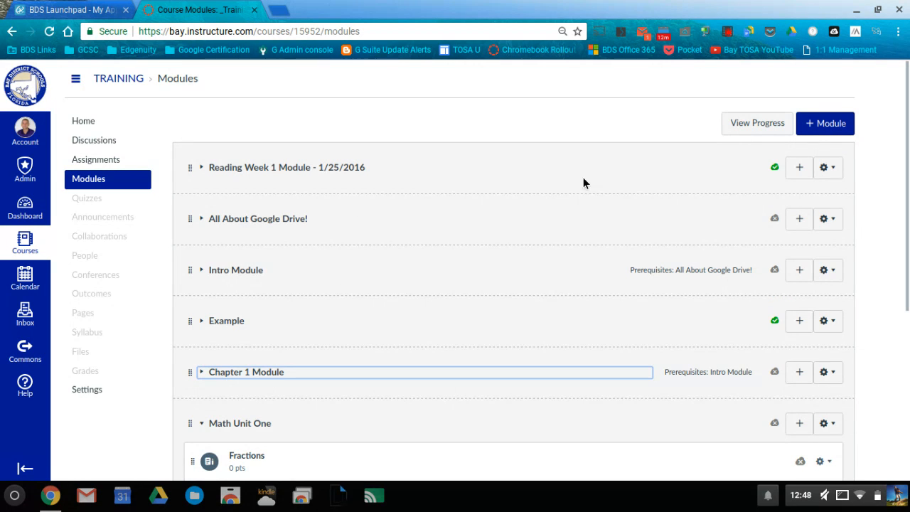
Step: Add a module named "Chapter 5 Module" to the course
click(825, 129)
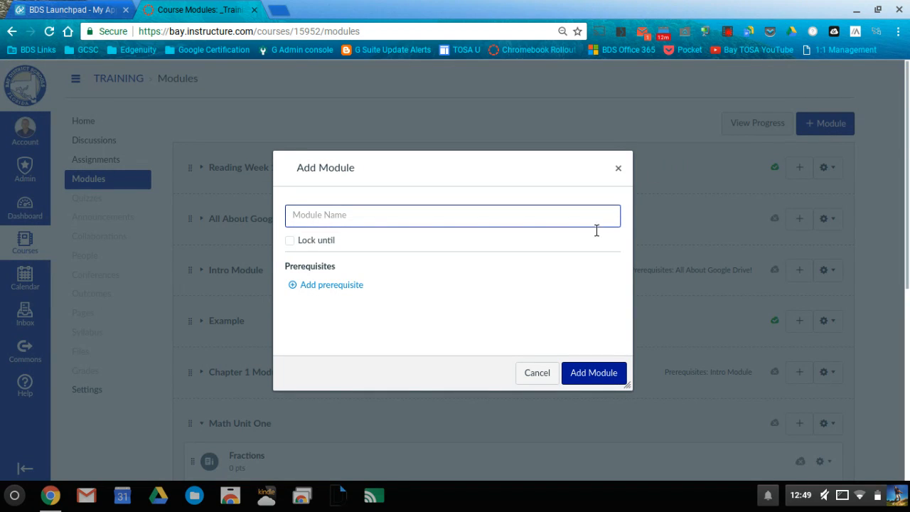
click(593, 226)
text(Chapg)
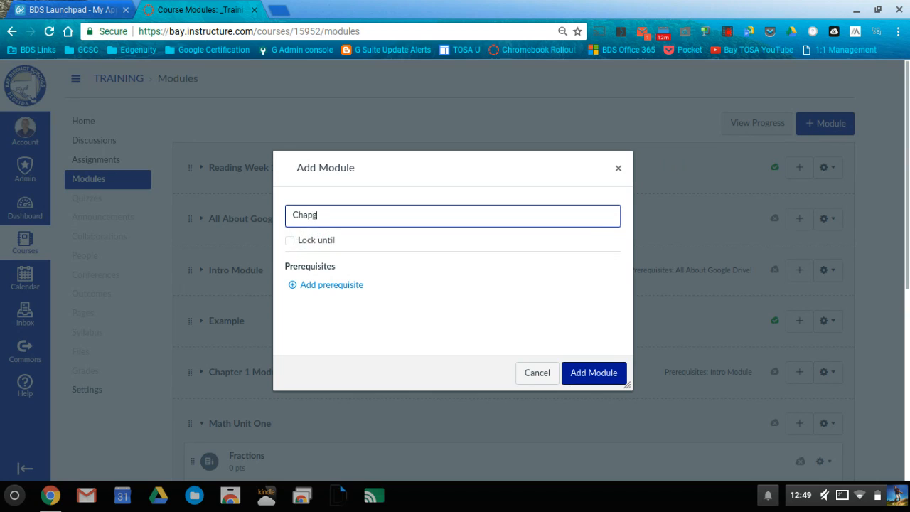
key(BackSpace)
text(ter 5 )
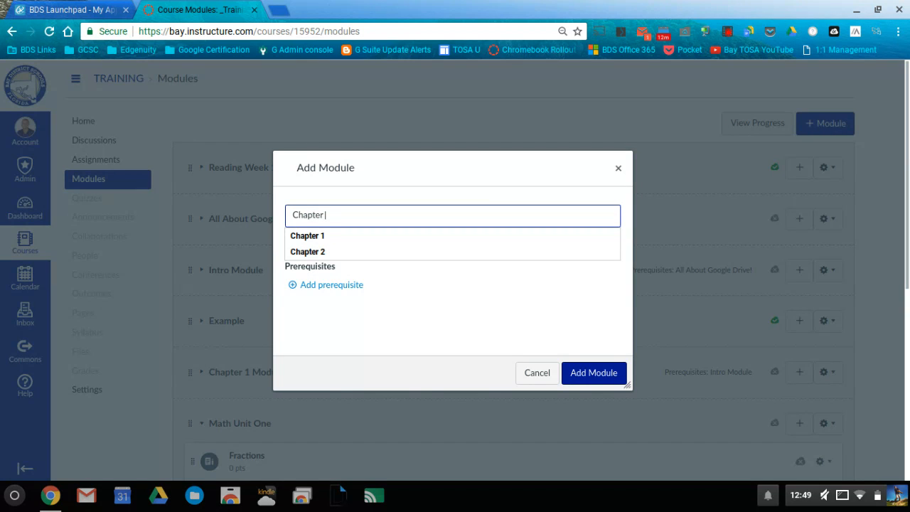
text(Module)
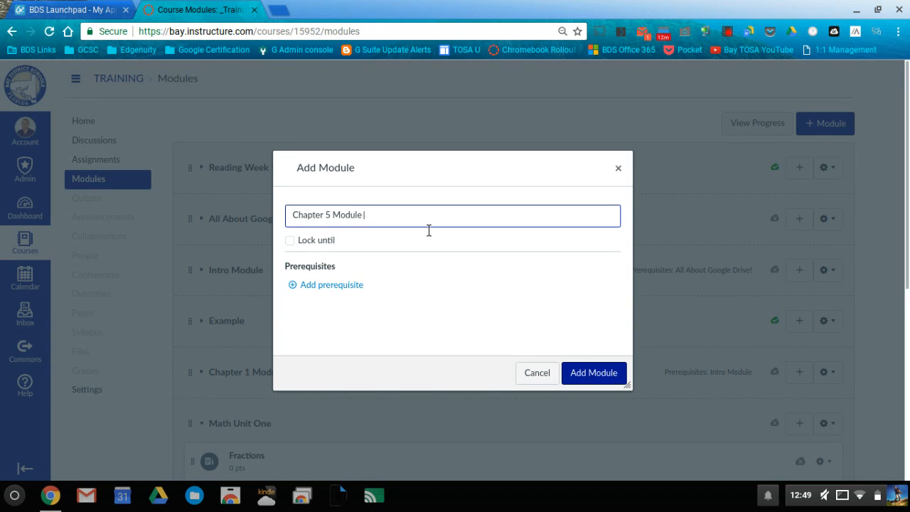
click(613, 381)
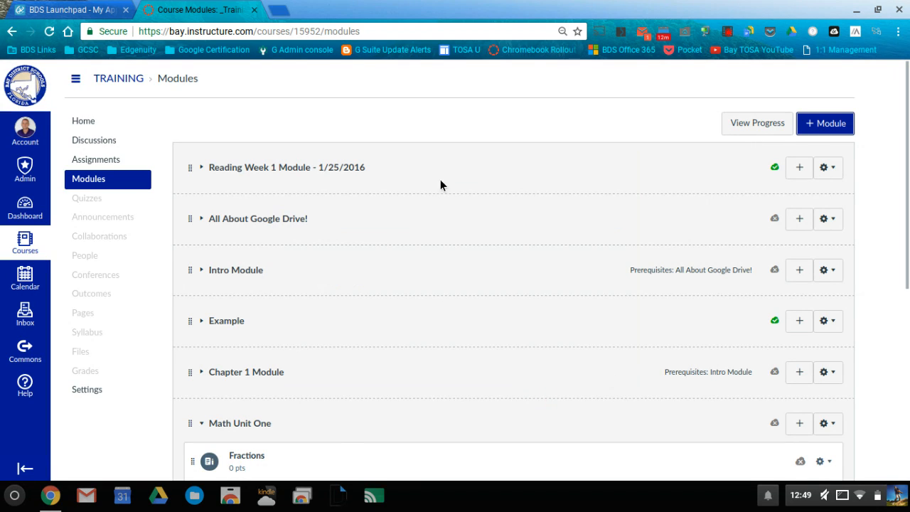
Step: Add a new assignment named "Chapter 5 Review" to the Chapter 5 Module
scroll(359, 256, down, 2)
scroll(359, 257, down, 5)
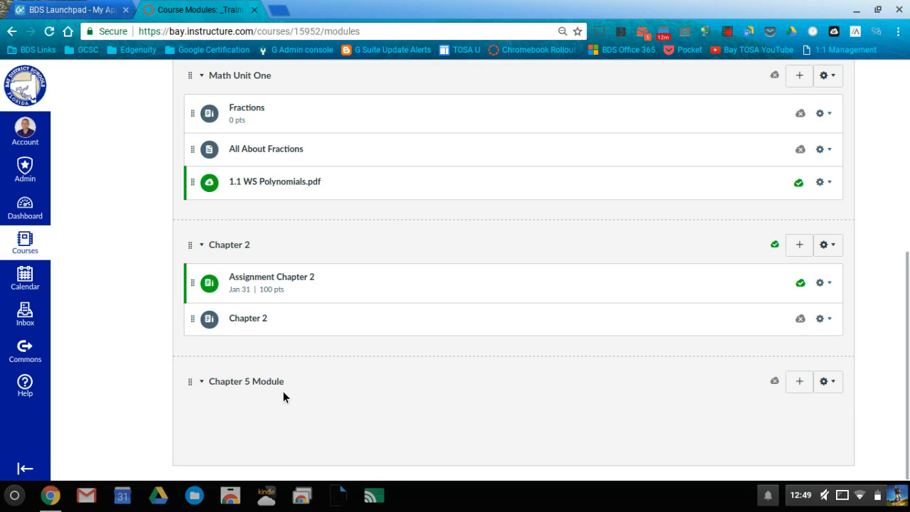
click(802, 389)
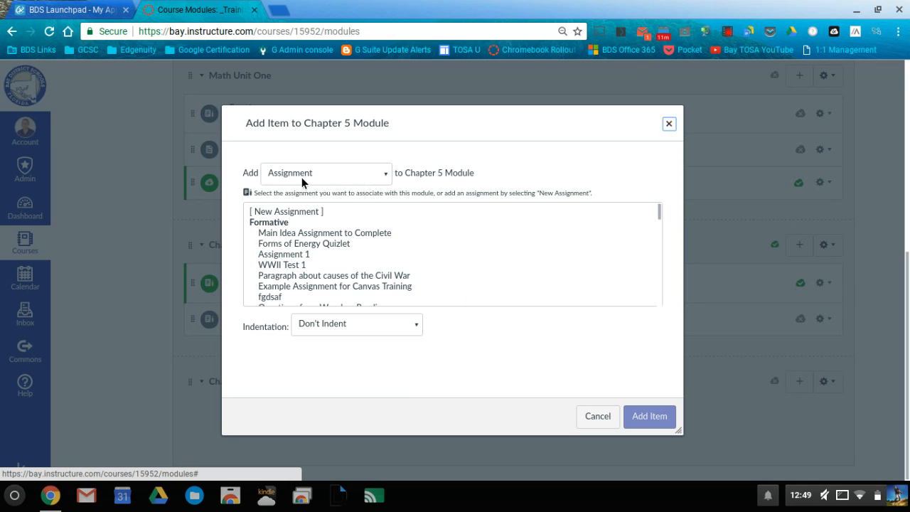
click(390, 175)
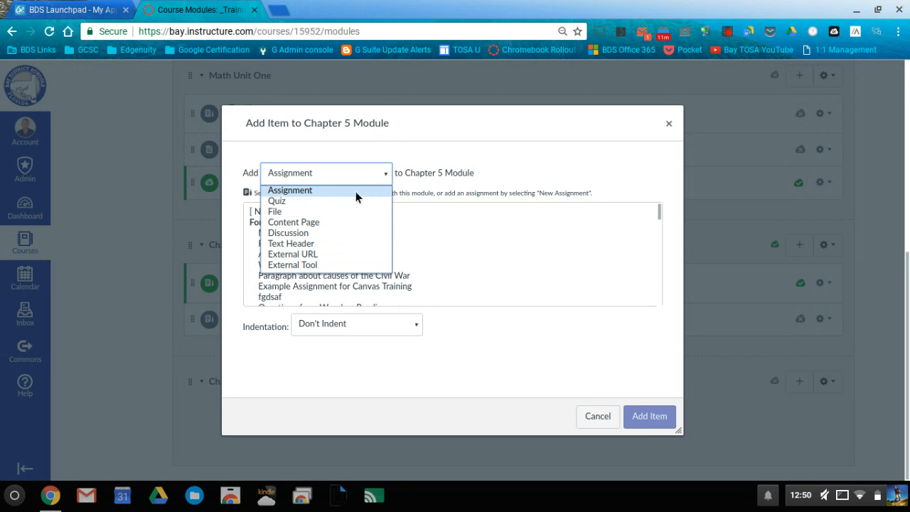
click(310, 193)
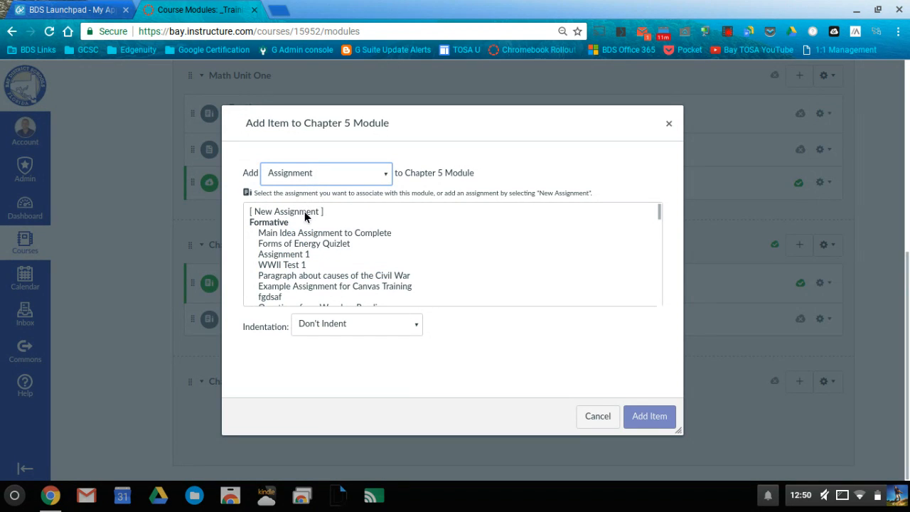
click(303, 217)
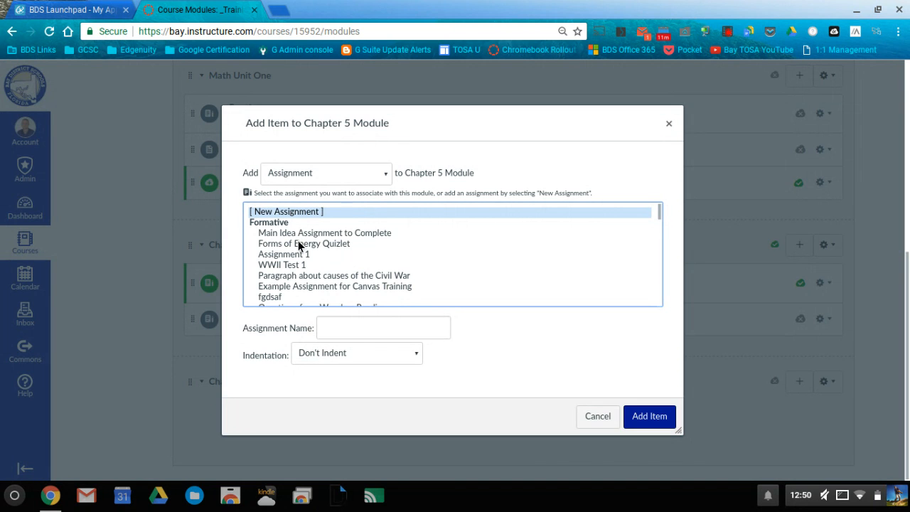
scroll(298, 245, down, 10)
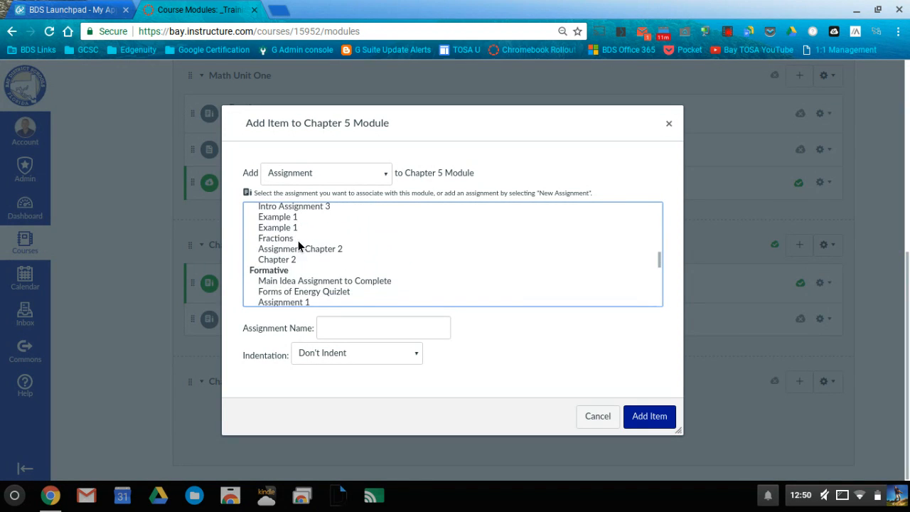
scroll(298, 245, down, 5)
scroll(298, 245, up, 10)
scroll(298, 241, up, 10)
scroll(298, 240, down, 3)
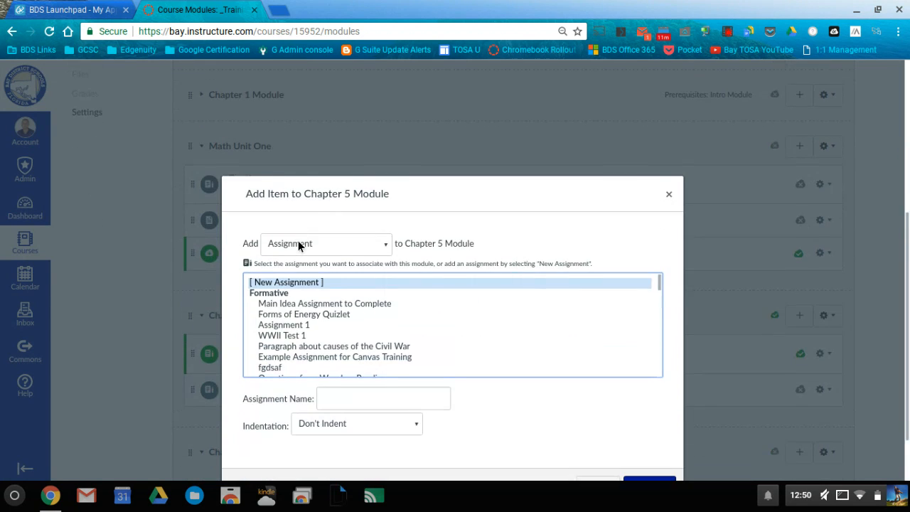
scroll(298, 240, down, 2)
click(341, 353)
text(Chapter 5)
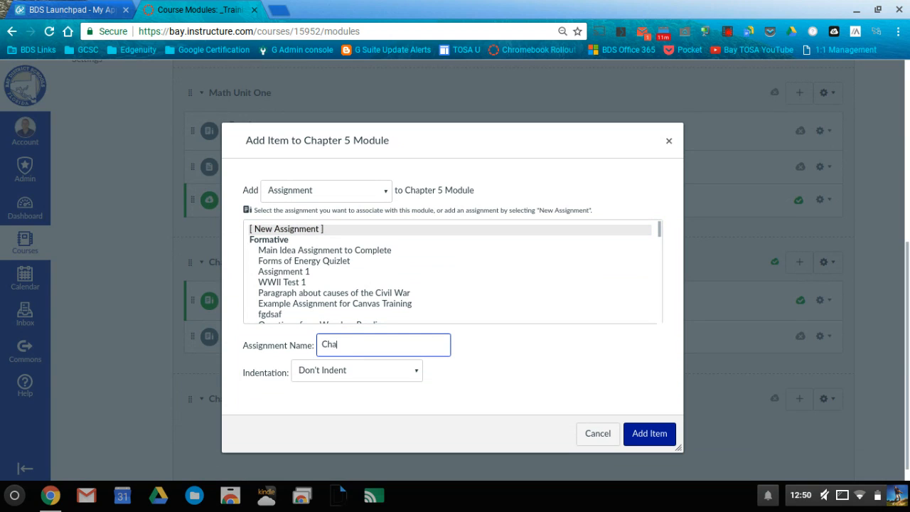
text( Review)
click(669, 440)
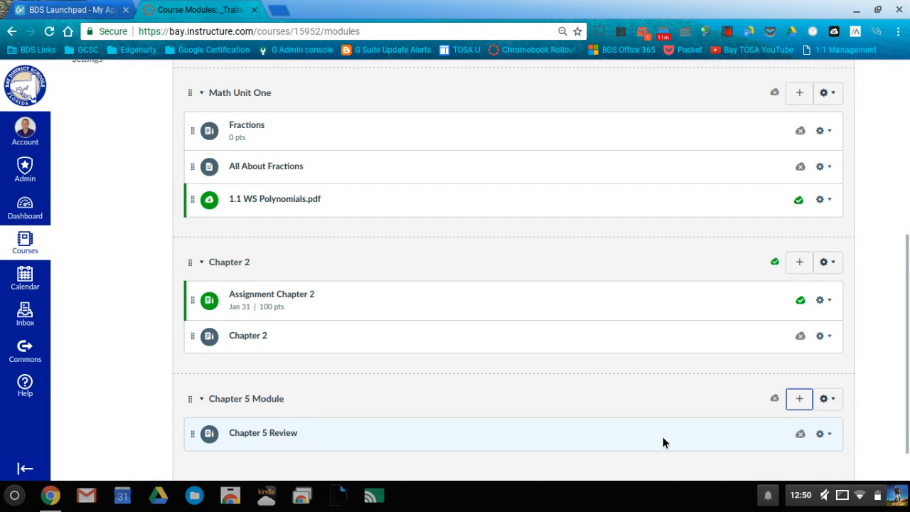
Step: Edit the Chapter 5 Review assignment and enter the description "Please submit the review presentation you have been working on the last two days."
scroll(662, 438, down, 2)
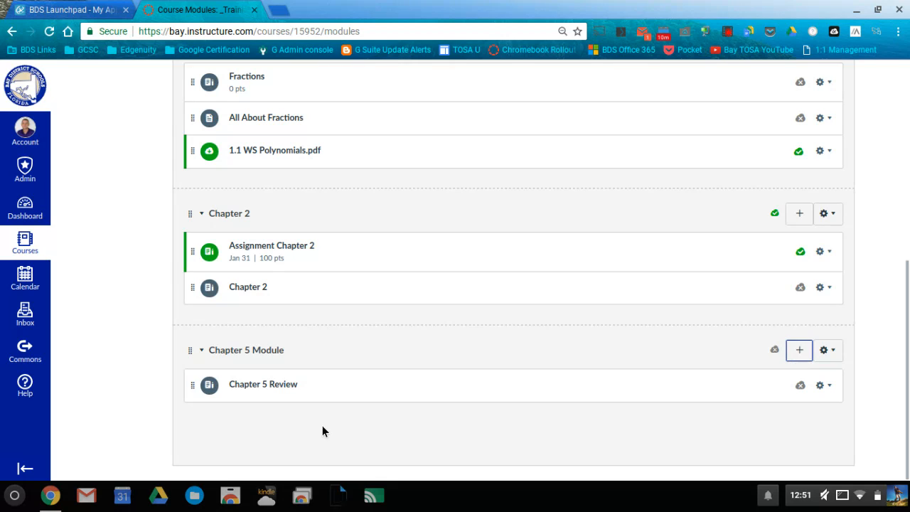
click(263, 390)
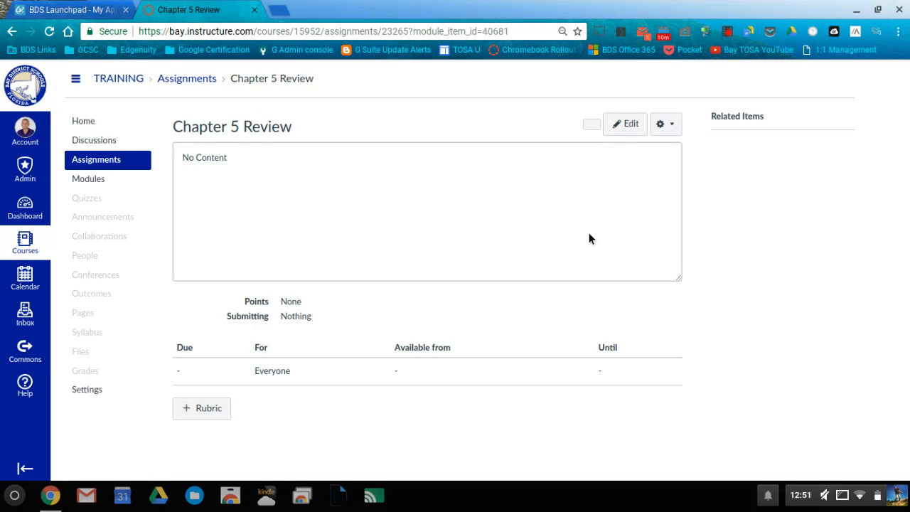
click(628, 127)
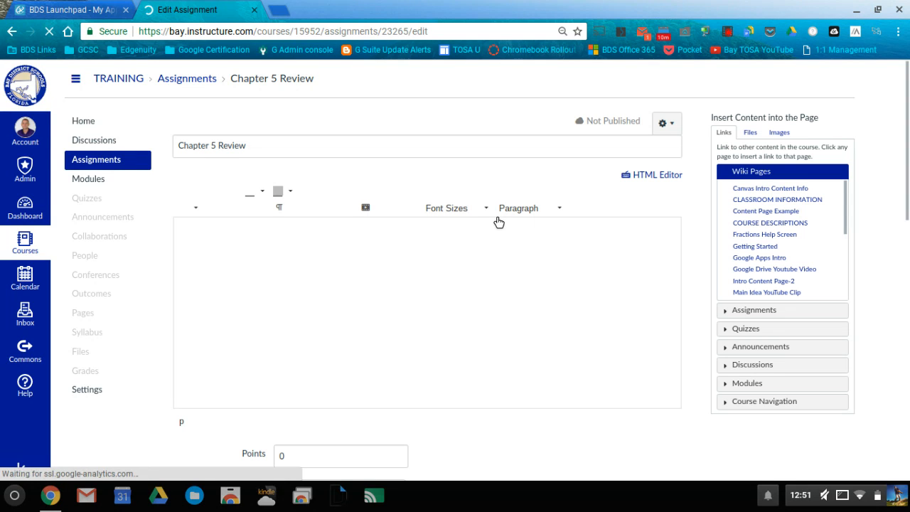
click(282, 275)
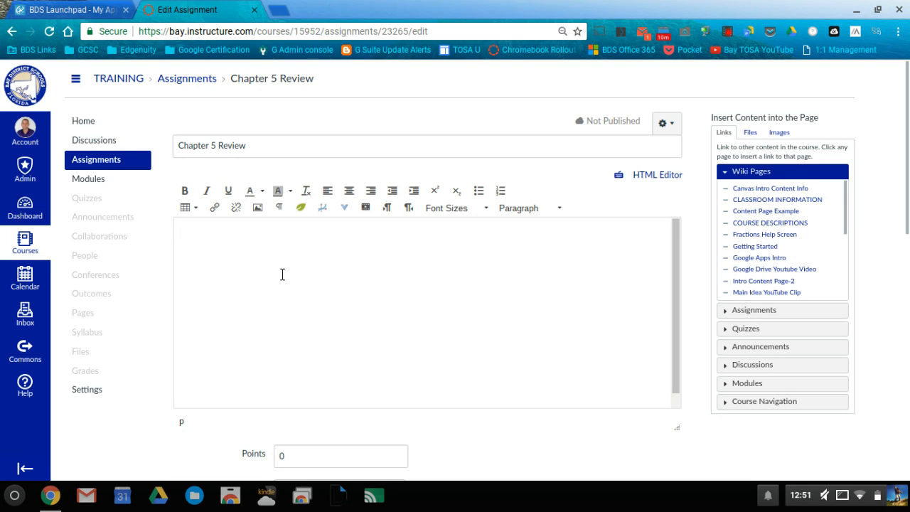
text(Please submit the revie)
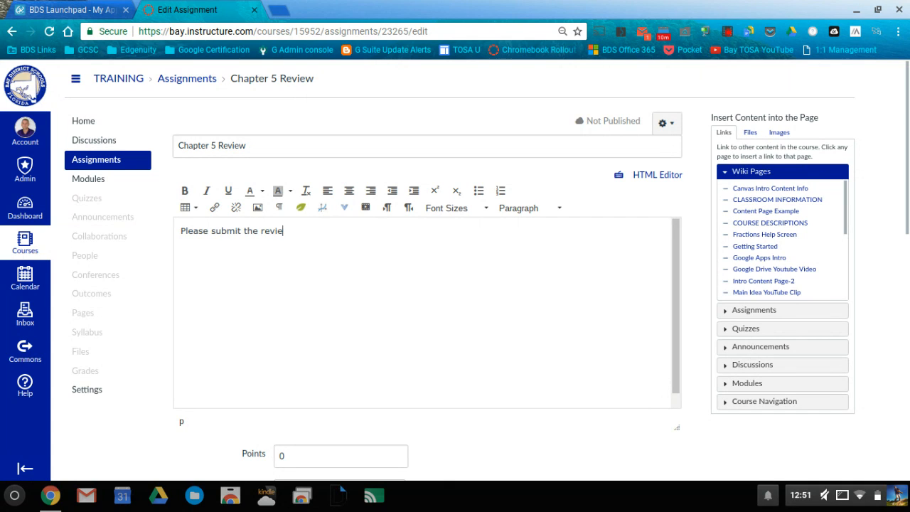
text(w presentation you hav)
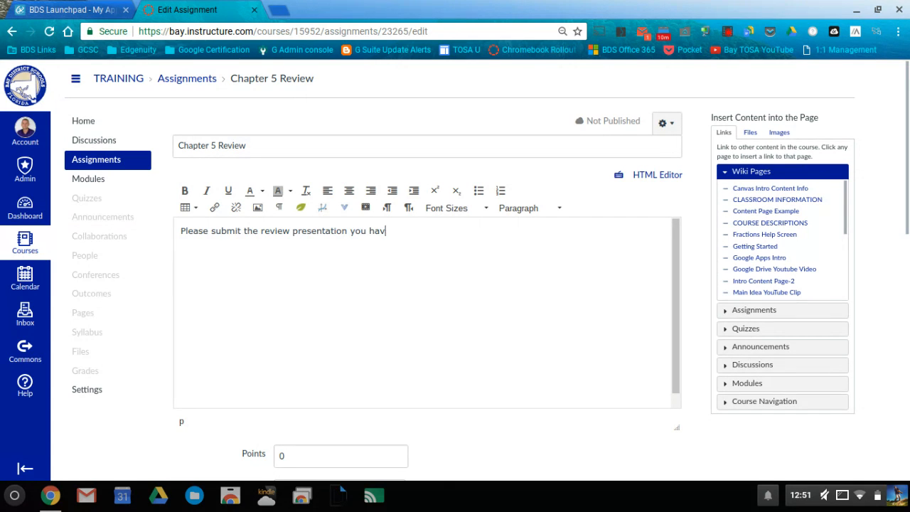
text(e been working on thes)
key(BackSpace)
text(last t)
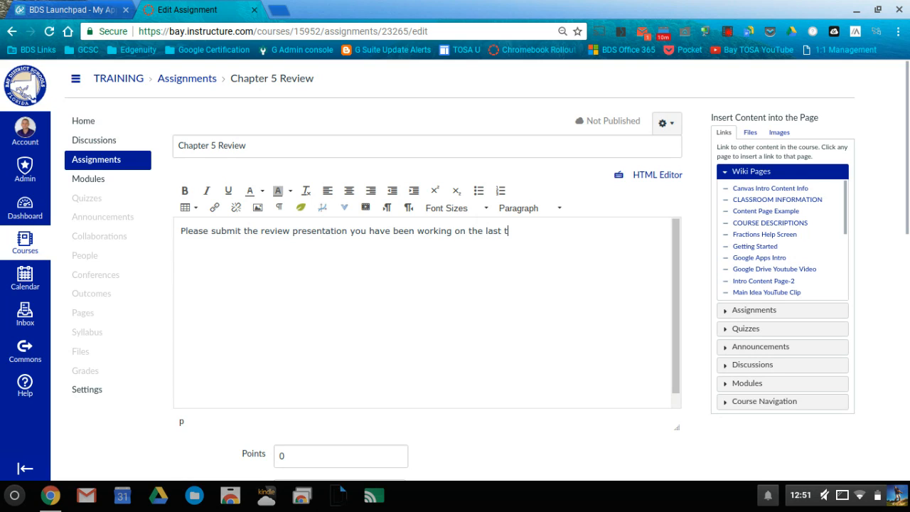
text(wo days.)
Step: Add the line "Link to our example presentations." below the description's first sentence, leaving a blank line between them
key(Return)
key(Return)
text(Link to )
text(our examp)
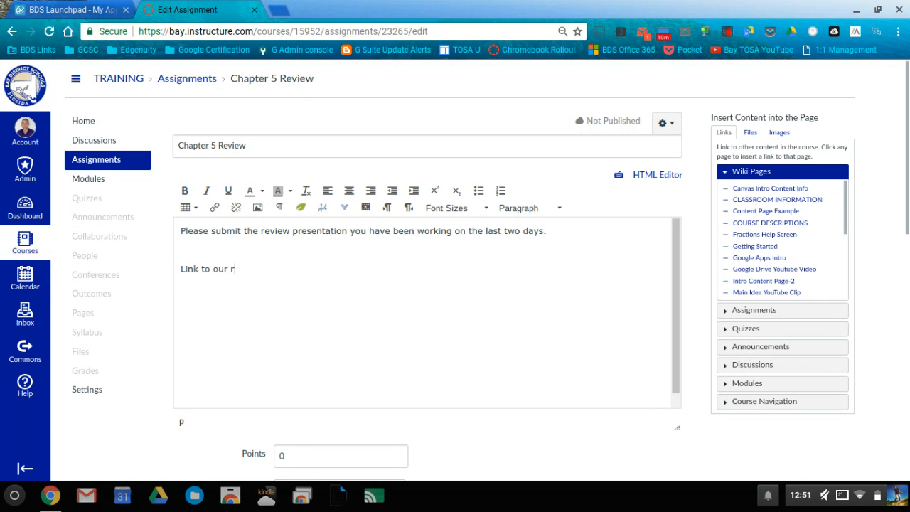
text(le presentations.)
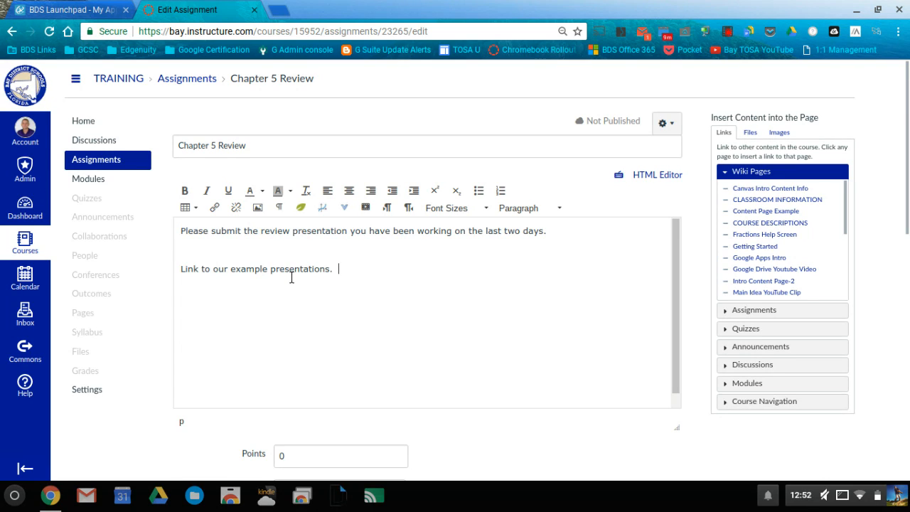
Step: Link the "Link to our example presentations." line to bay.k12.fl.us and add blank lines below it
triple_click(290, 277)
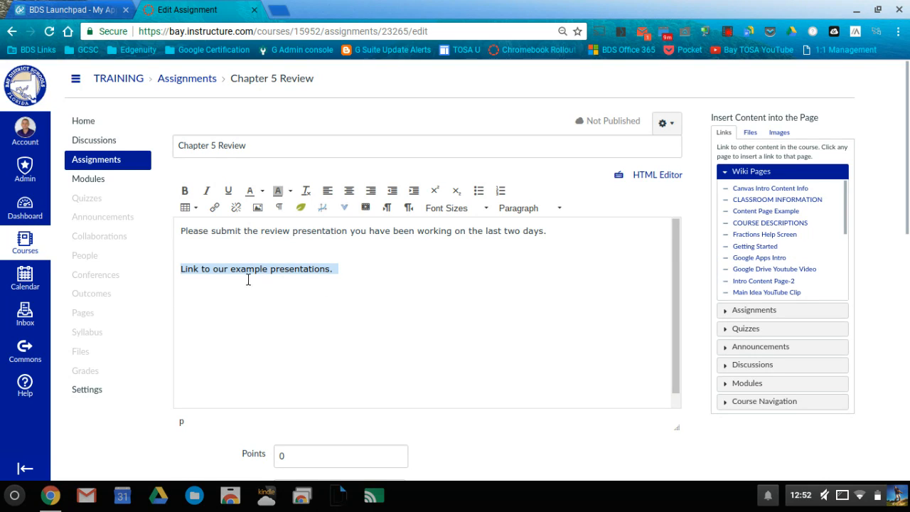
click(217, 208)
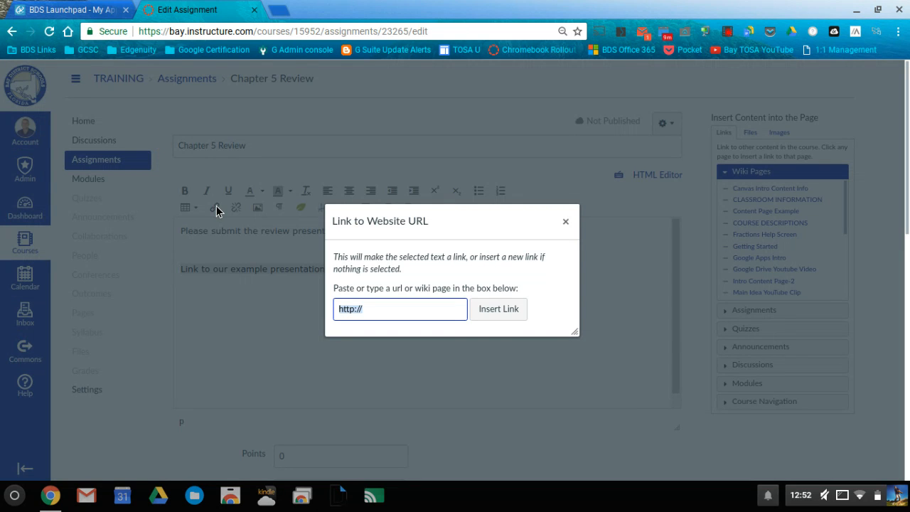
text(bay.k123.f)
key(BackSpace)
key(BackSpace)
key(BackSpace)
text(.fl.us)
click(511, 318)
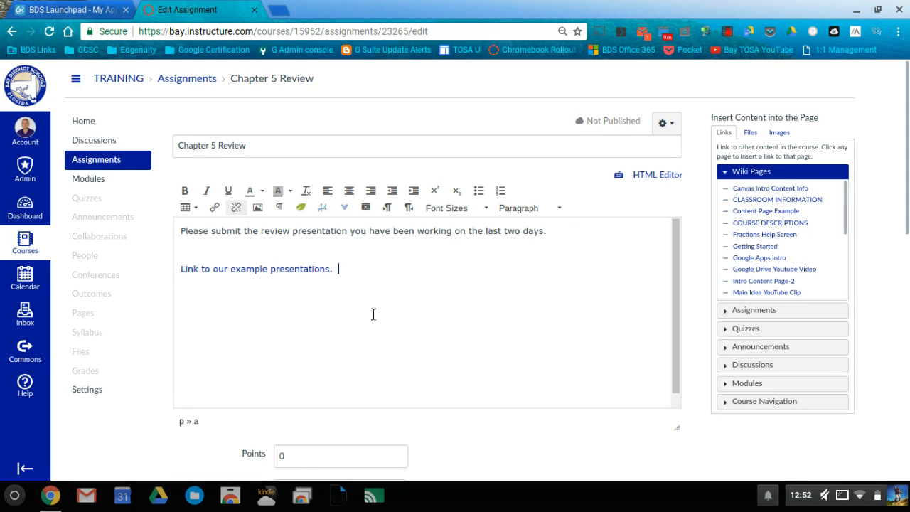
key(Return)
key(Return)
Step: Examine the options for uploading a new course file and the list of external tools for embedding content in the description
click(753, 135)
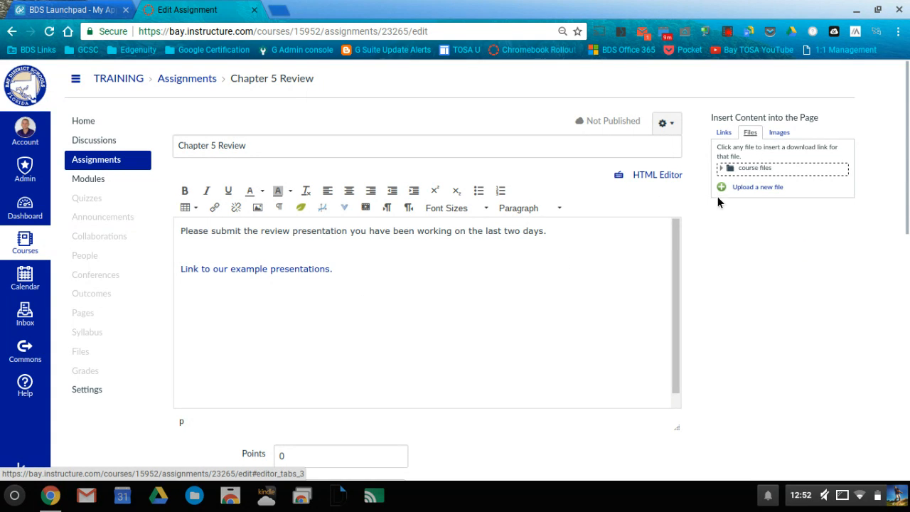
click(758, 189)
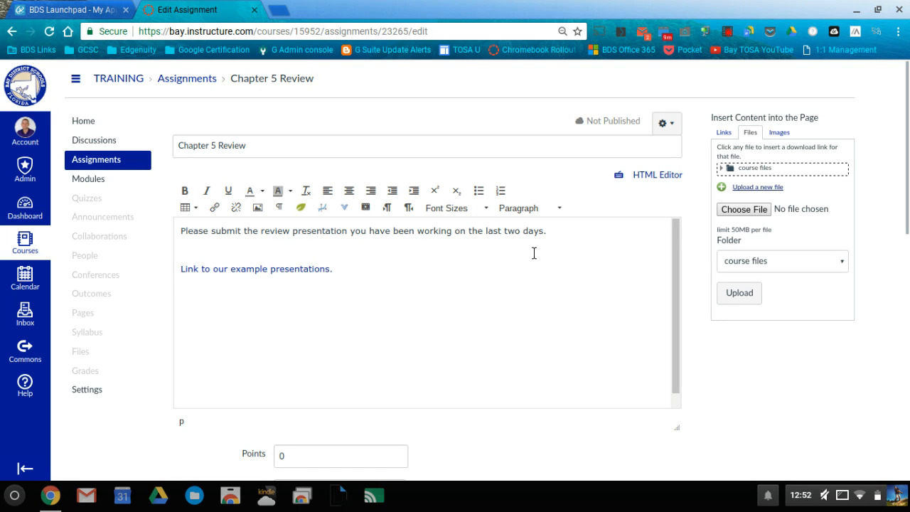
click(348, 214)
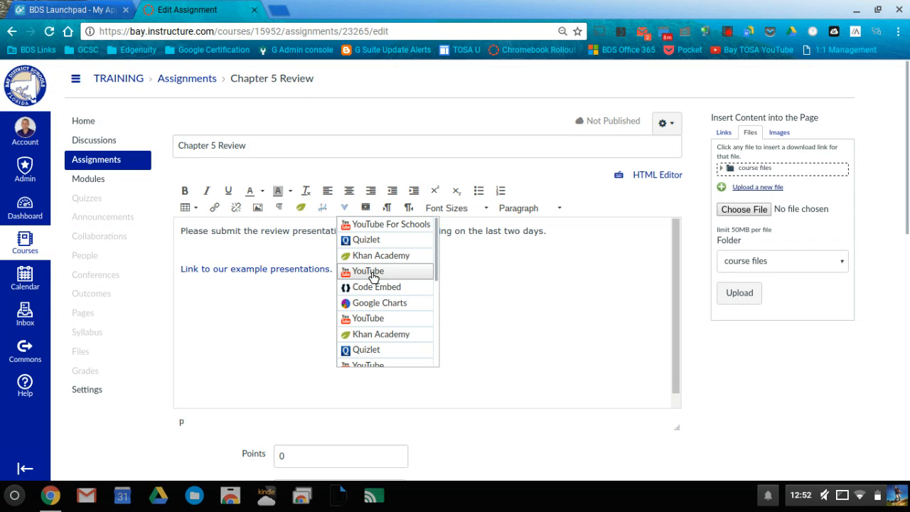
click(278, 376)
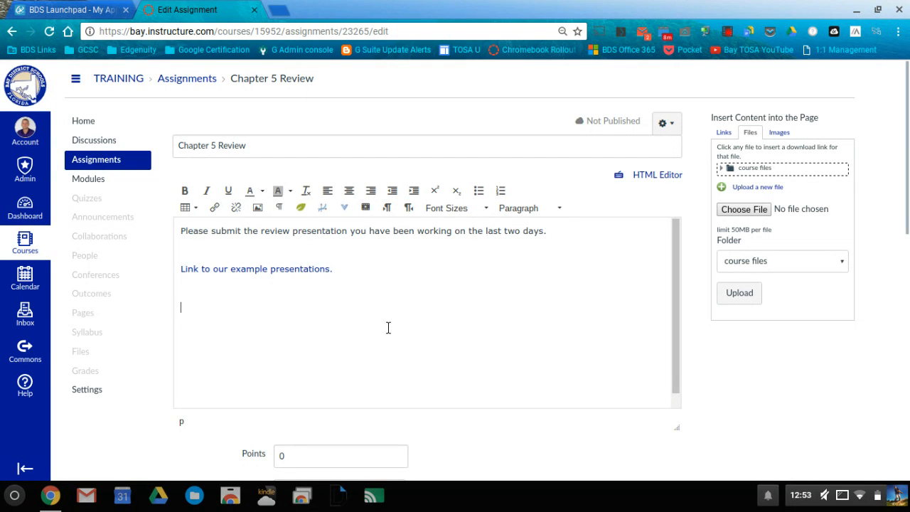
scroll(389, 328, down, 1)
scroll(643, 379, down, 1)
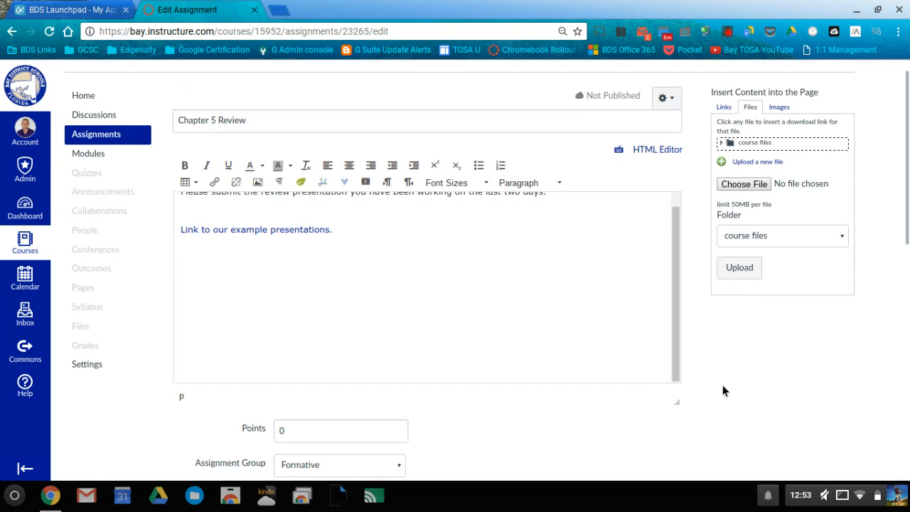
Step: Set the Chapter 5 Review assignment's points to 100 and display its grade as Percentage
scroll(749, 387, down, 5)
scroll(748, 385, down, 2)
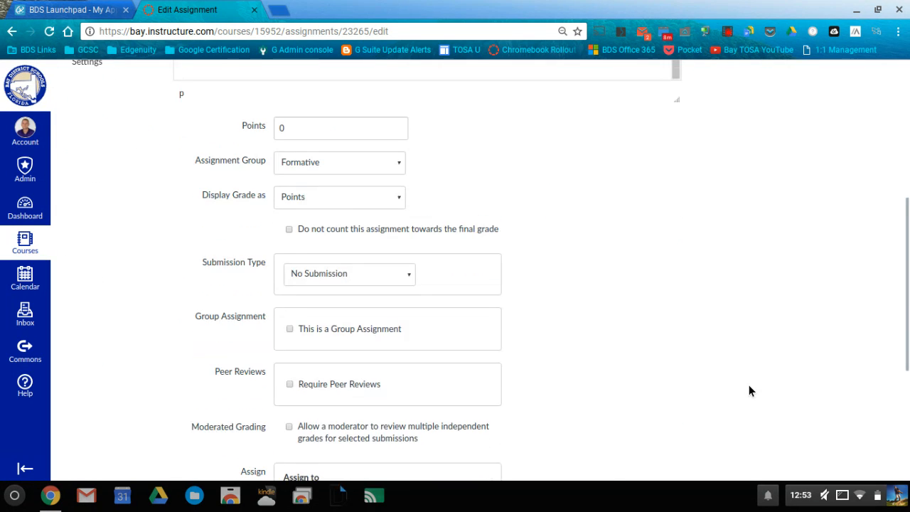
click(298, 99)
text(100)
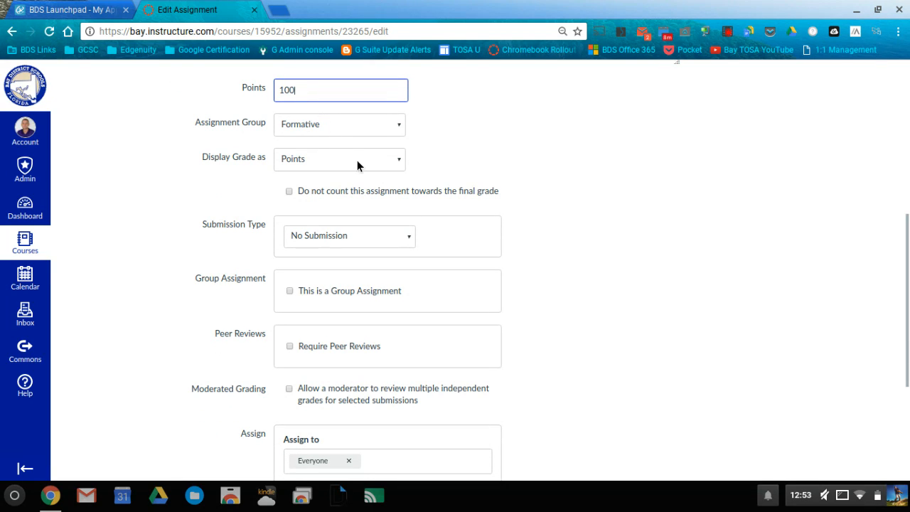
click(398, 165)
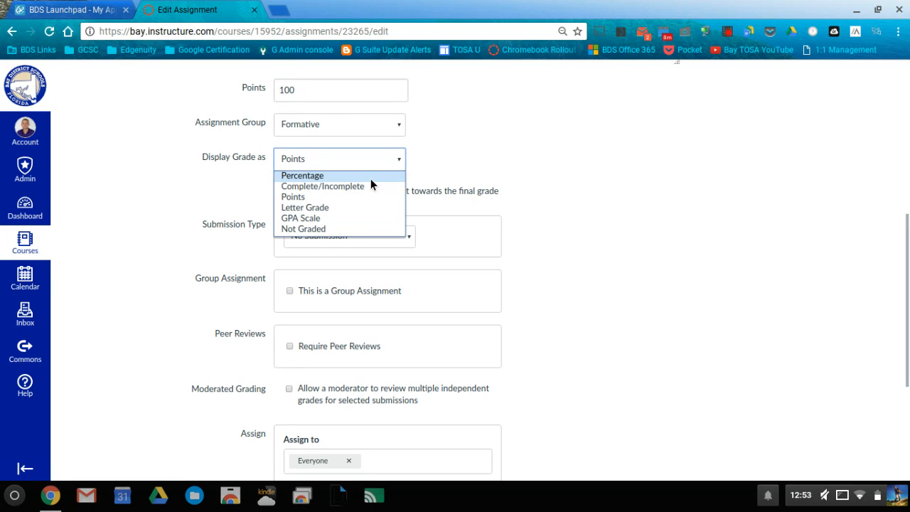
click(370, 178)
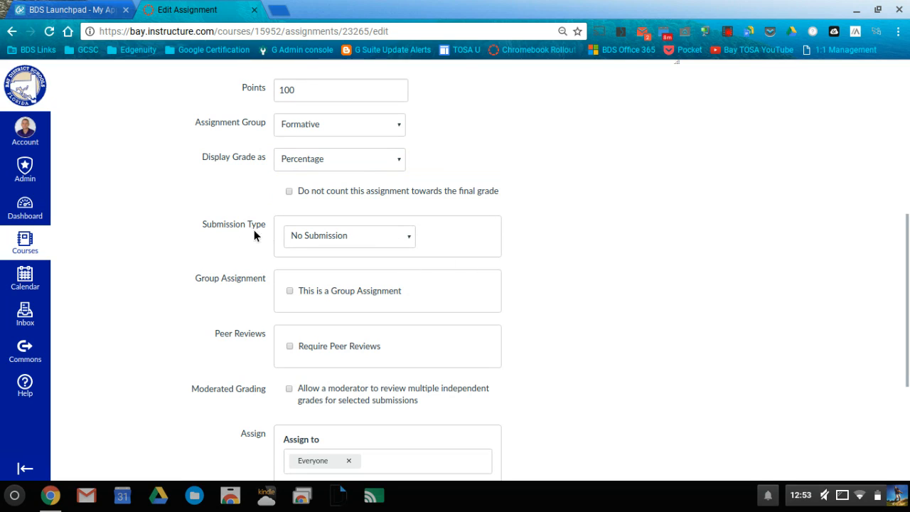
Step: Set the assignment's submission type to Online and allow File Uploads as the entry option
click(409, 240)
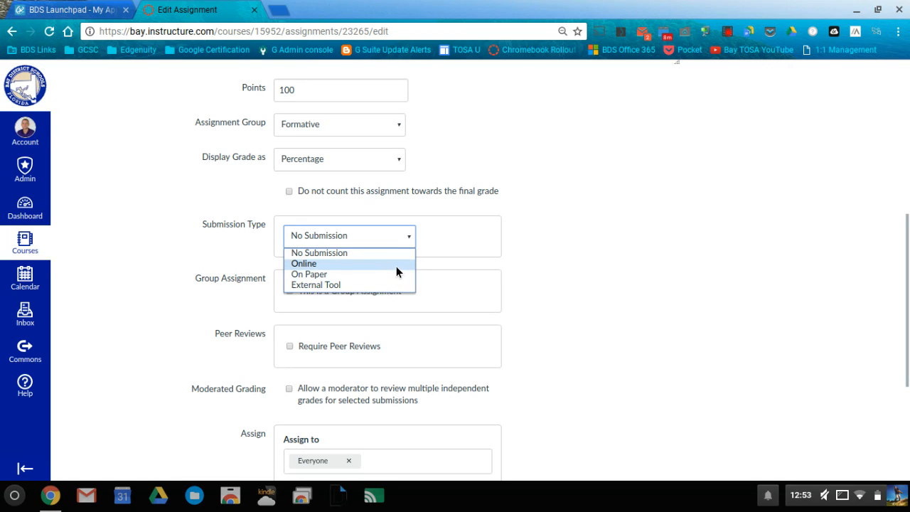
click(396, 271)
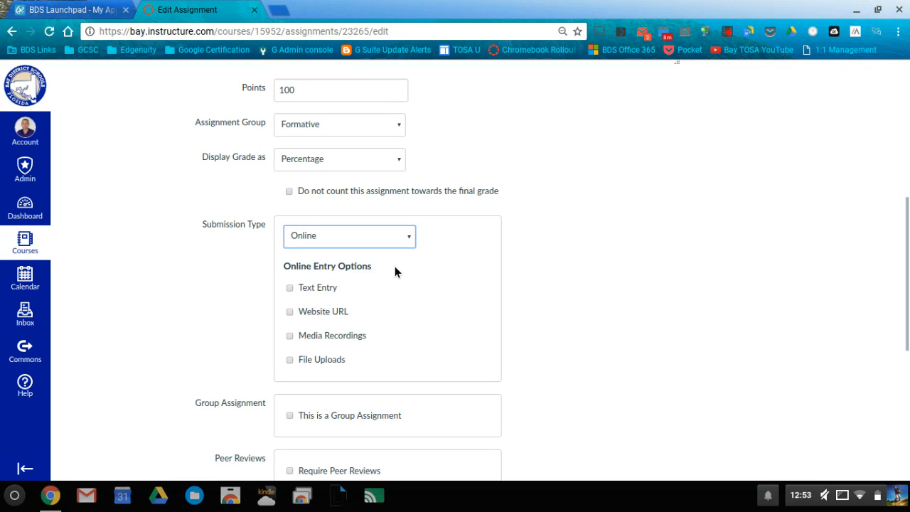
click(291, 360)
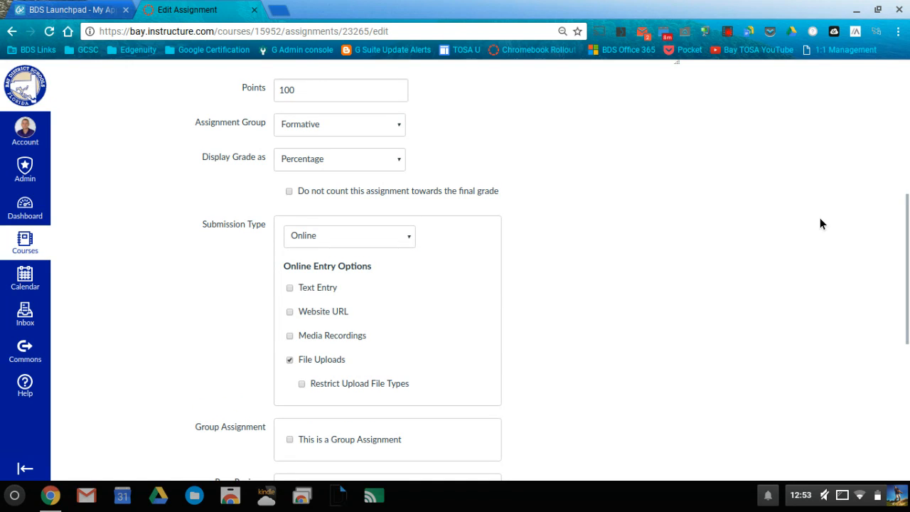
Step: Examine the options for requiring peer reviews on the assignment, and leave peer reviews turned off
scroll(681, 238, down, 4)
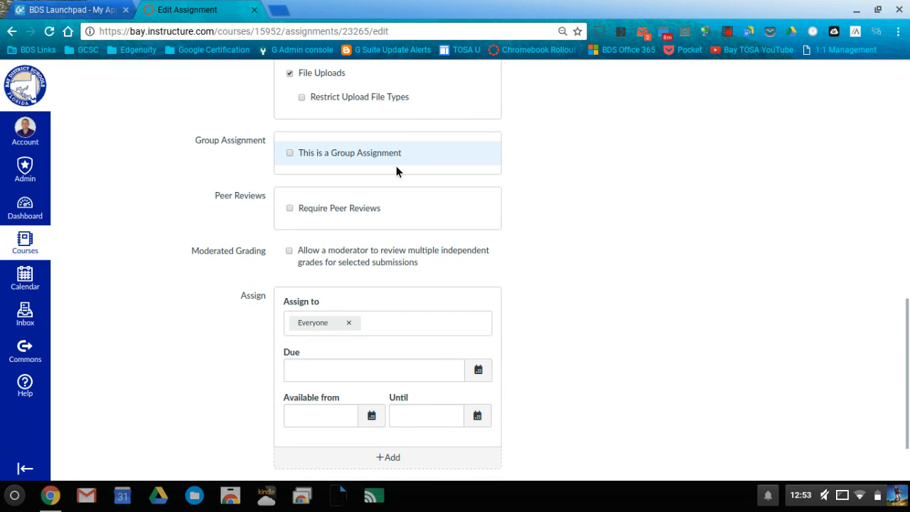
scroll(396, 166, down, 1)
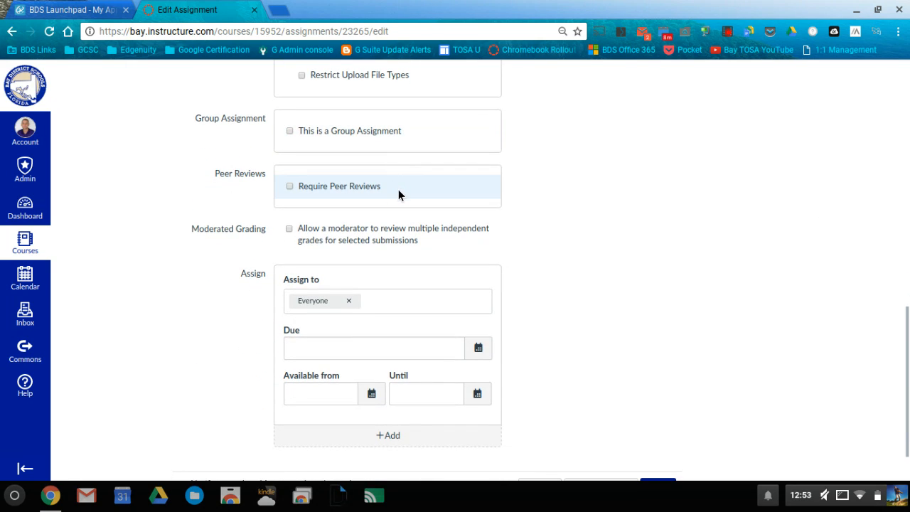
click(300, 190)
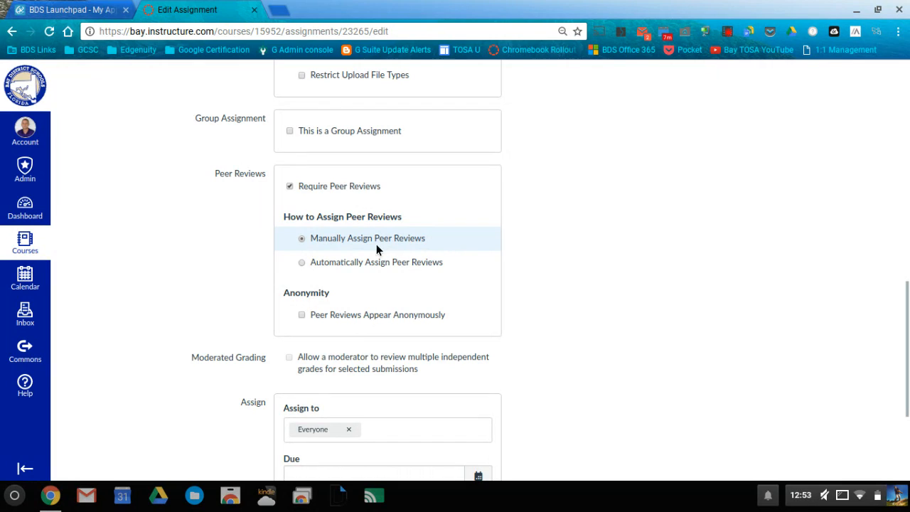
click(293, 189)
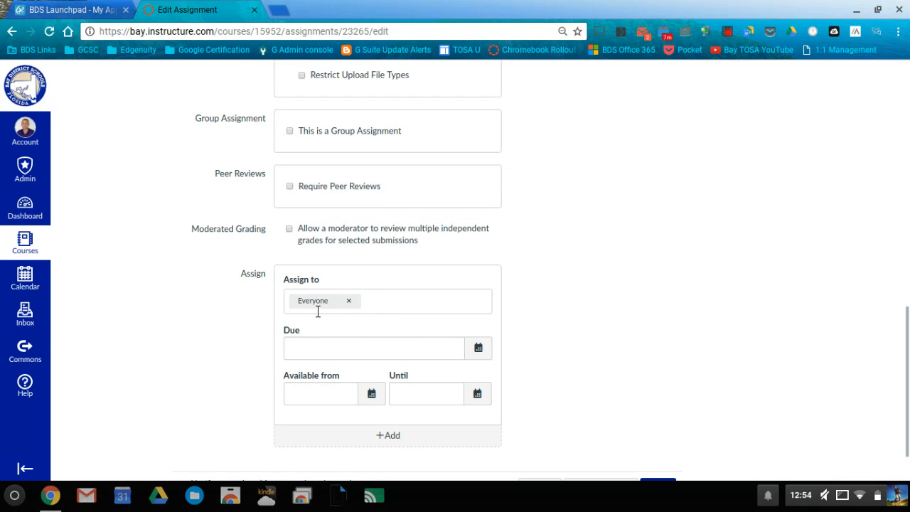
Step: Replace Everyone with the Training Section as the group the assignment is assigned to
click(356, 304)
click(357, 307)
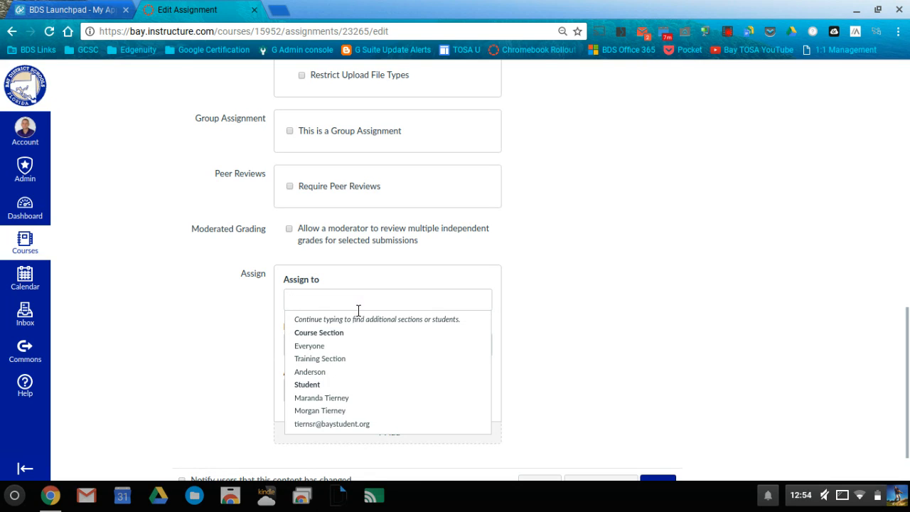
click(334, 360)
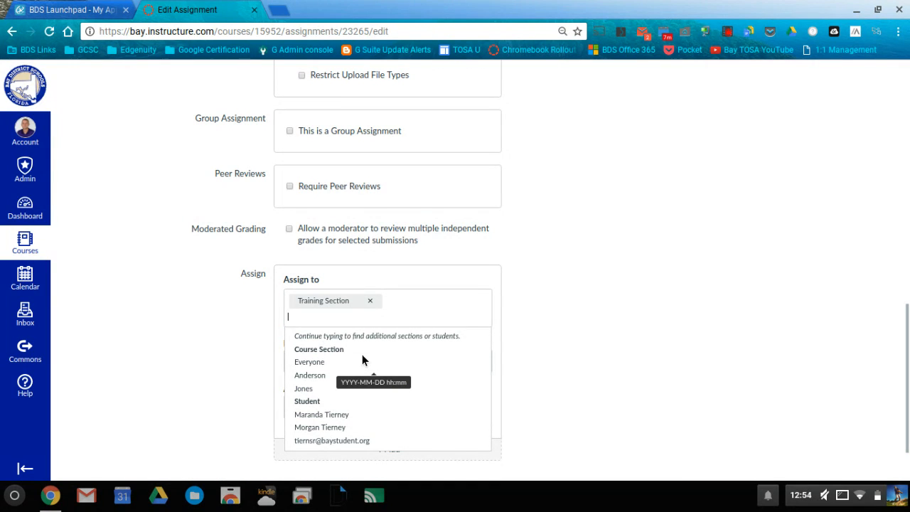
click(629, 329)
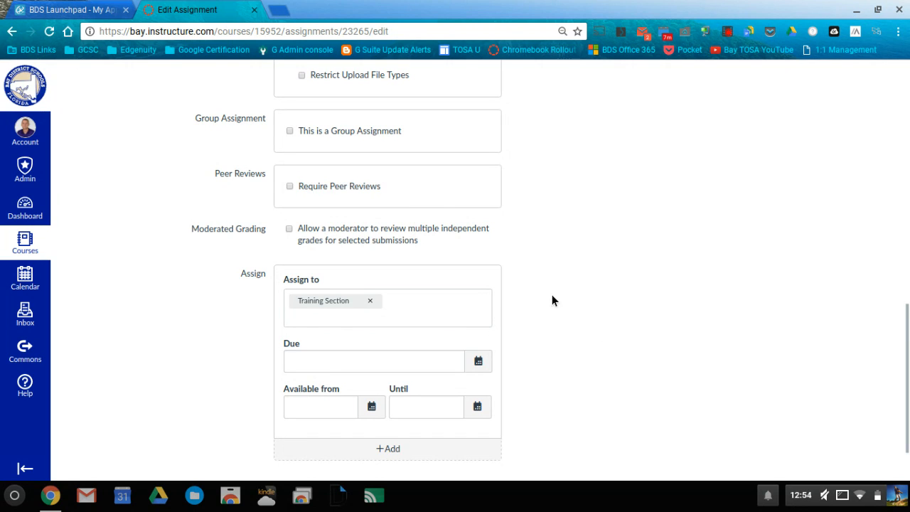
Step: Set the due date to January 27, 2017, and save and publish the assignment without including the other sections
scroll(552, 295, down, 2)
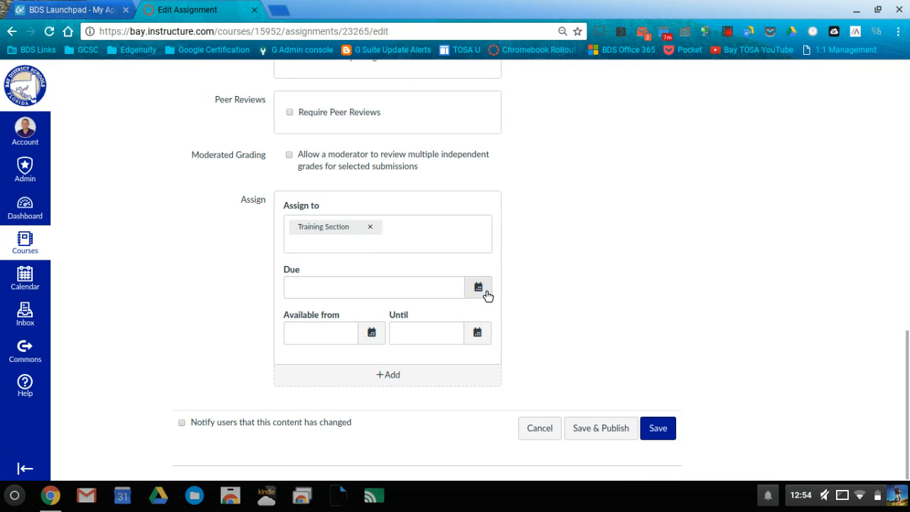
click(479, 287)
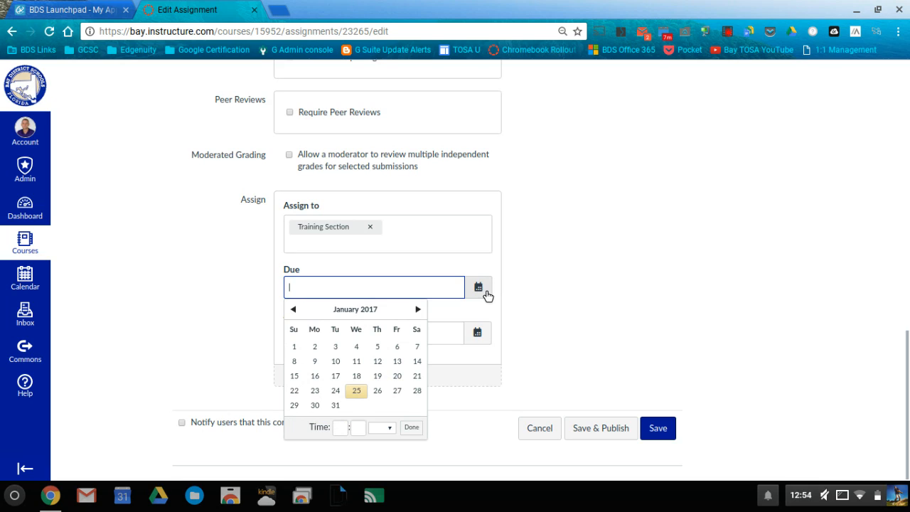
click(399, 393)
click(566, 308)
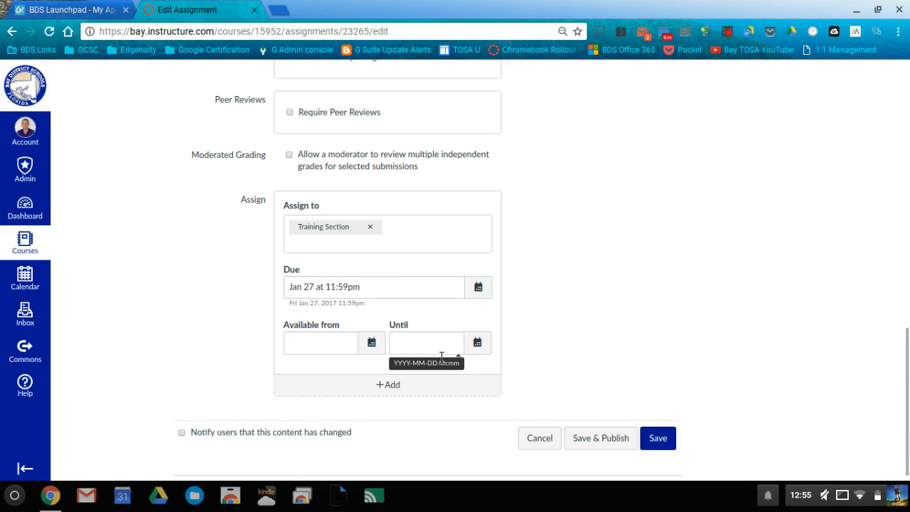
click(592, 439)
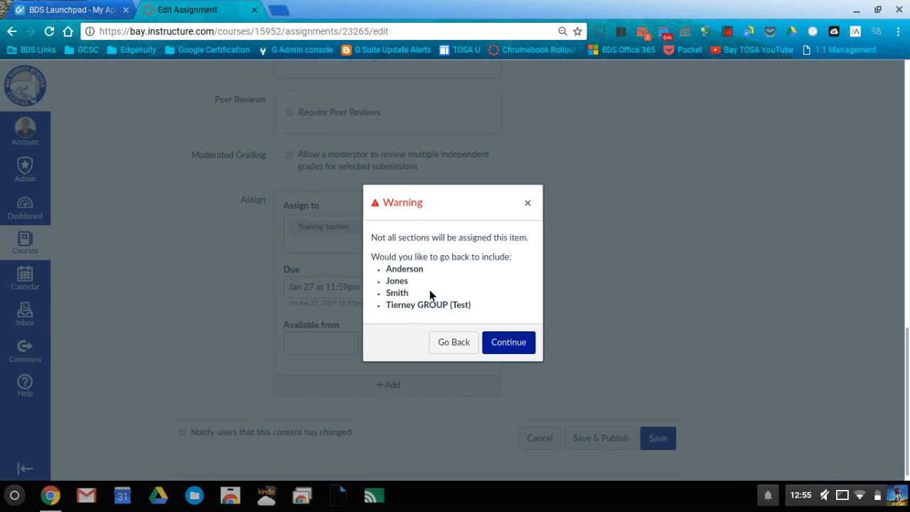
click(509, 344)
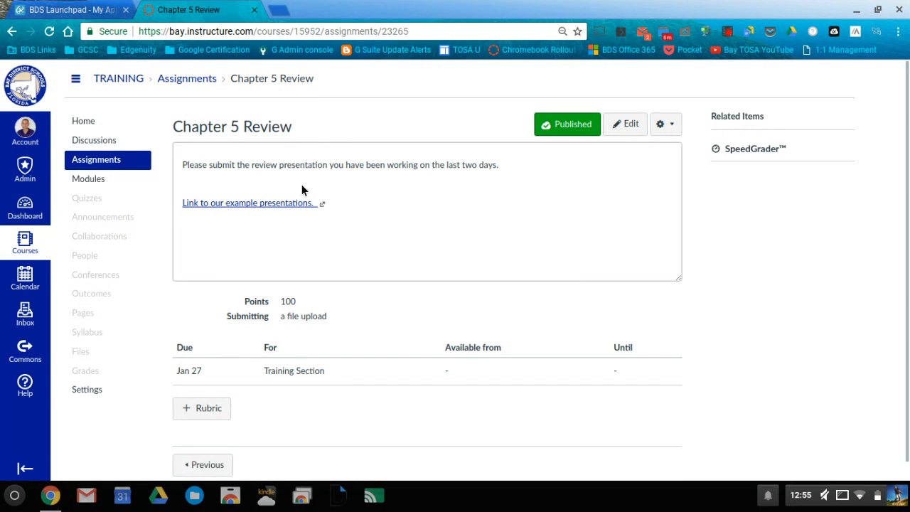
Step: Publish the Chapter 5 Module in the course's module list
click(99, 186)
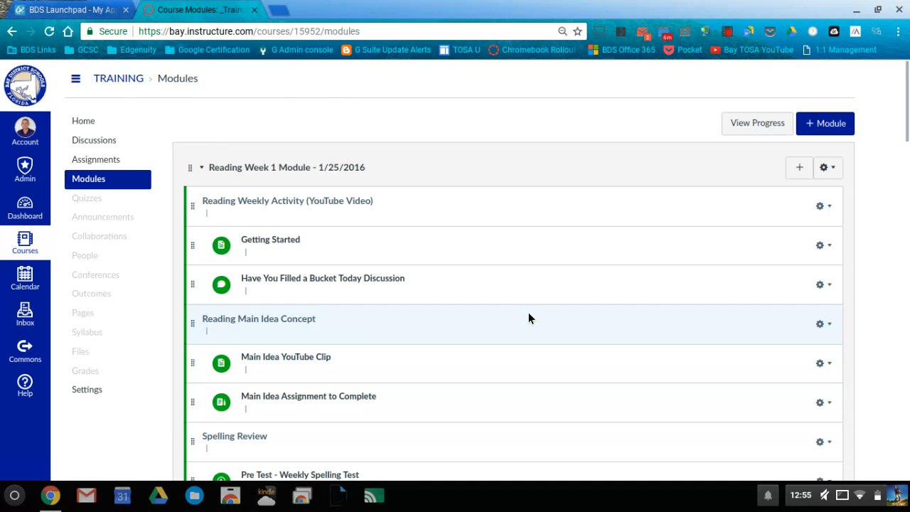
scroll(528, 313, down, 15)
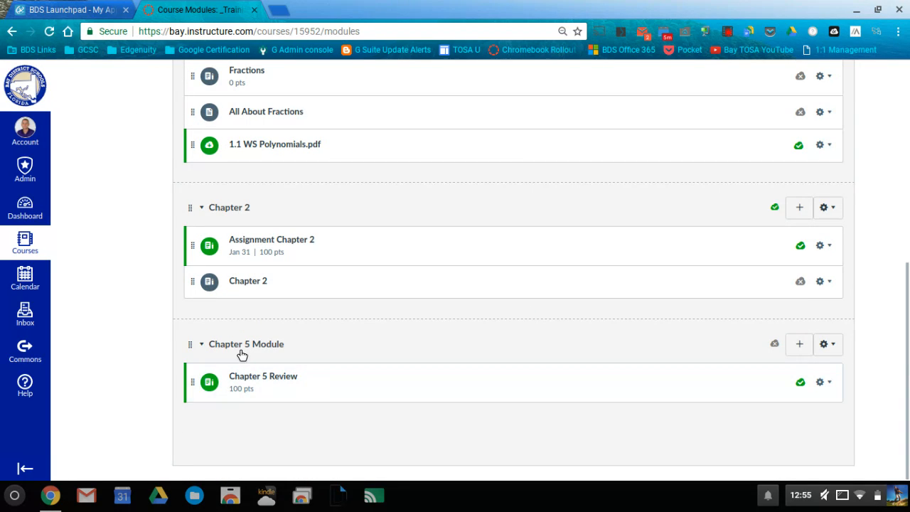
click(789, 382)
click(776, 346)
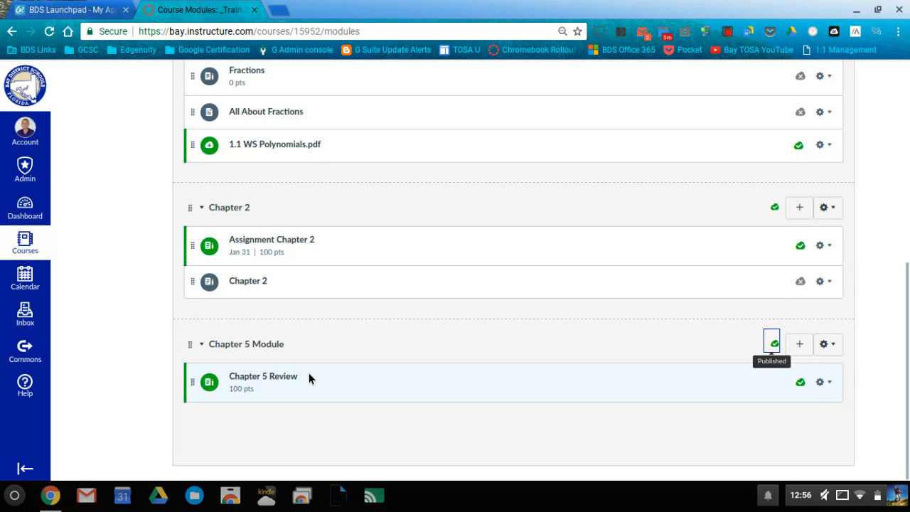
scroll(315, 378, up, 5)
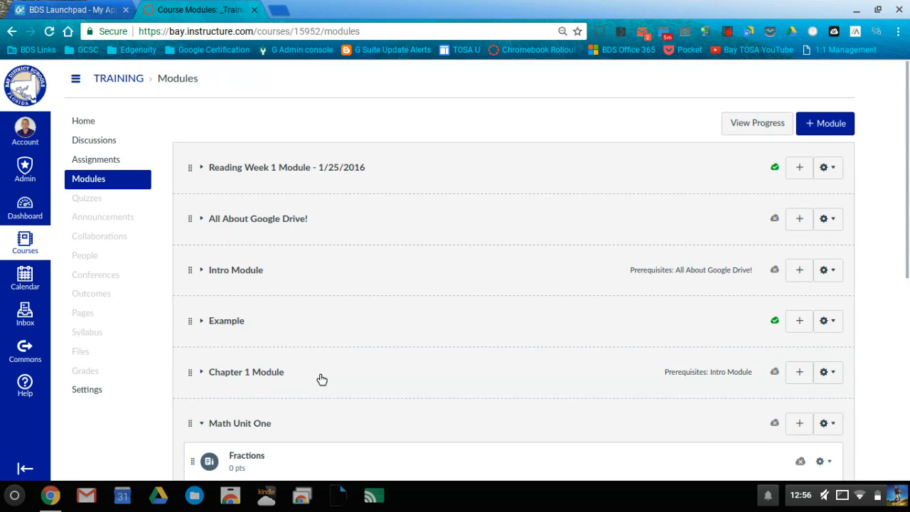
scroll(329, 212, down, 1)
scroll(329, 213, down, 5)
scroll(335, 218, up, 7)
scroll(499, 209, down, 1)
scroll(499, 211, down, 5)
scroll(499, 210, up, 7)
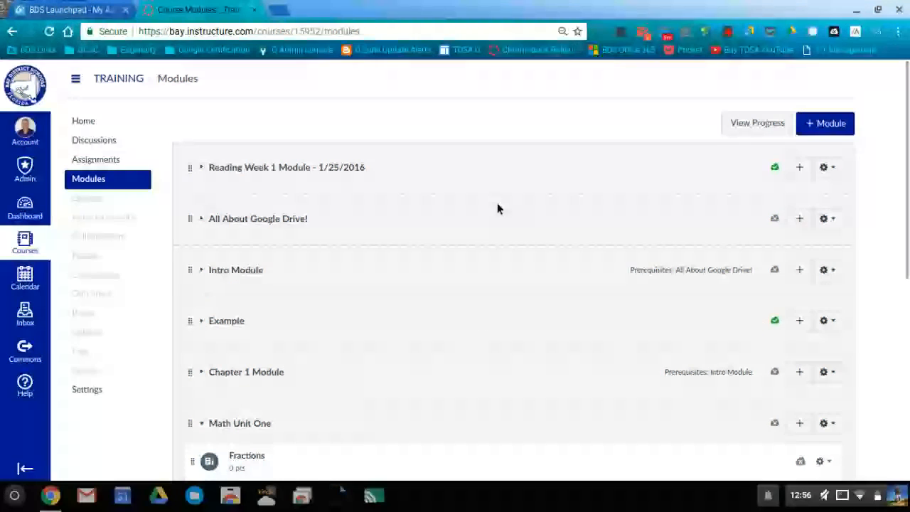
Step: Change the course home page to display Course Modules and save the choice
click(92, 126)
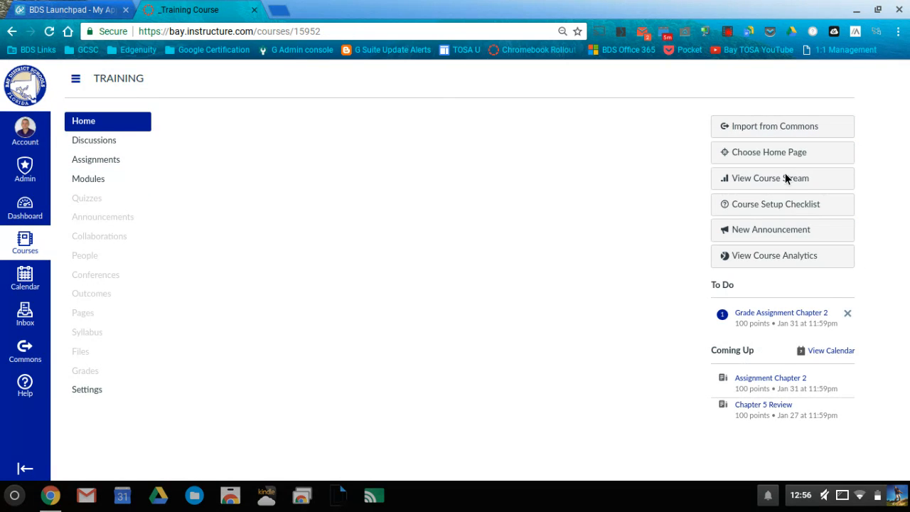
click(786, 155)
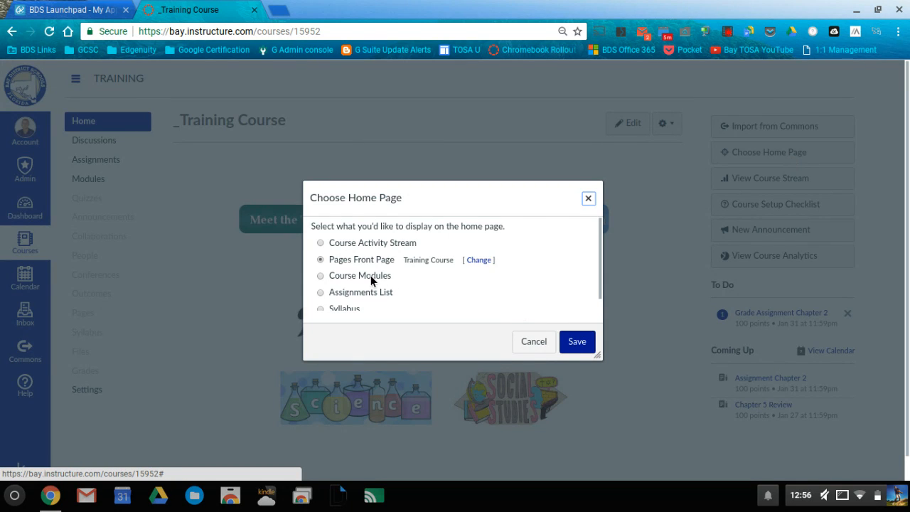
click(370, 277)
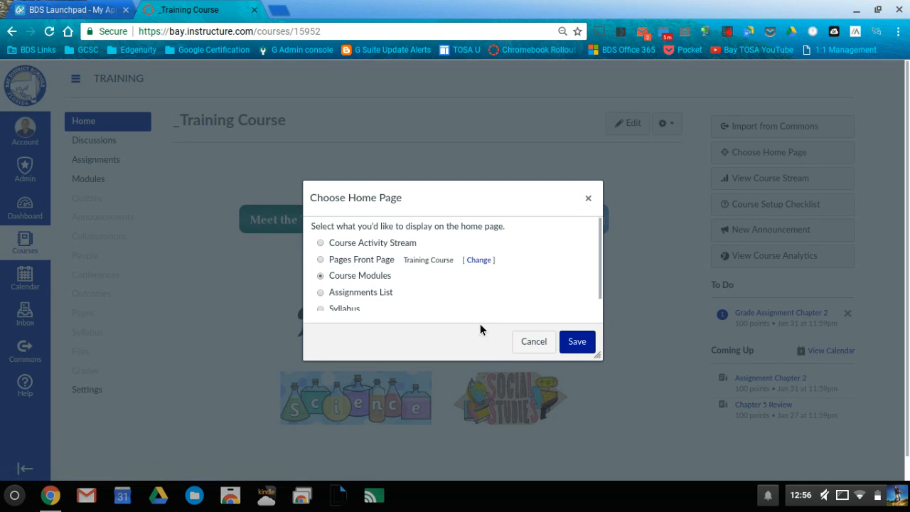
click(583, 348)
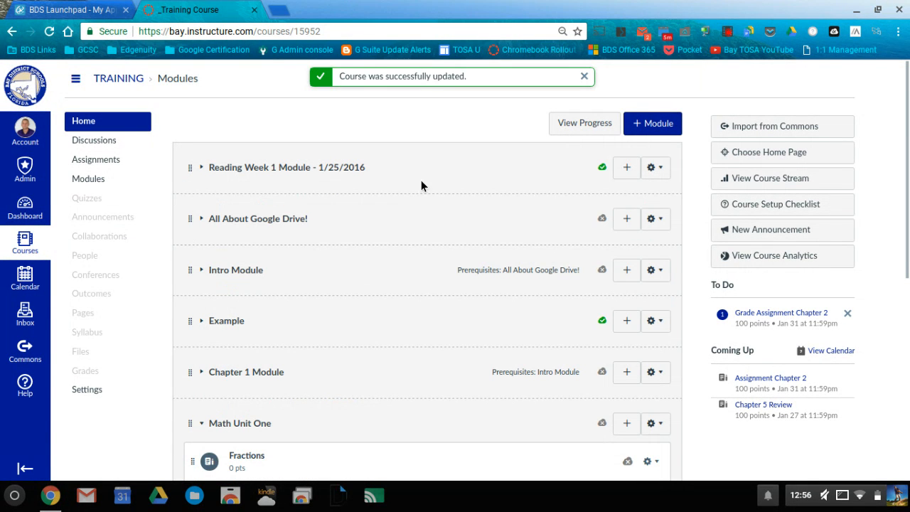
scroll(421, 185, down, 5)
scroll(421, 186, down, 1)
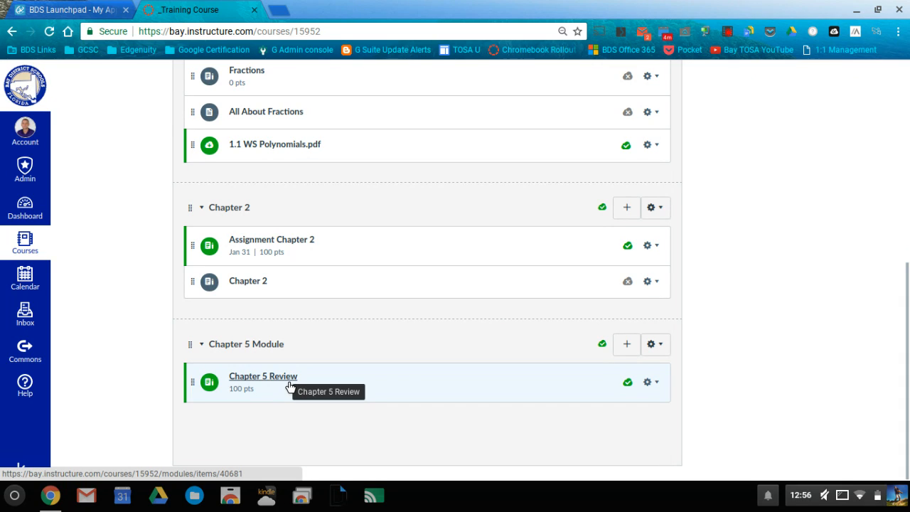
scroll(839, 384, up, 5)
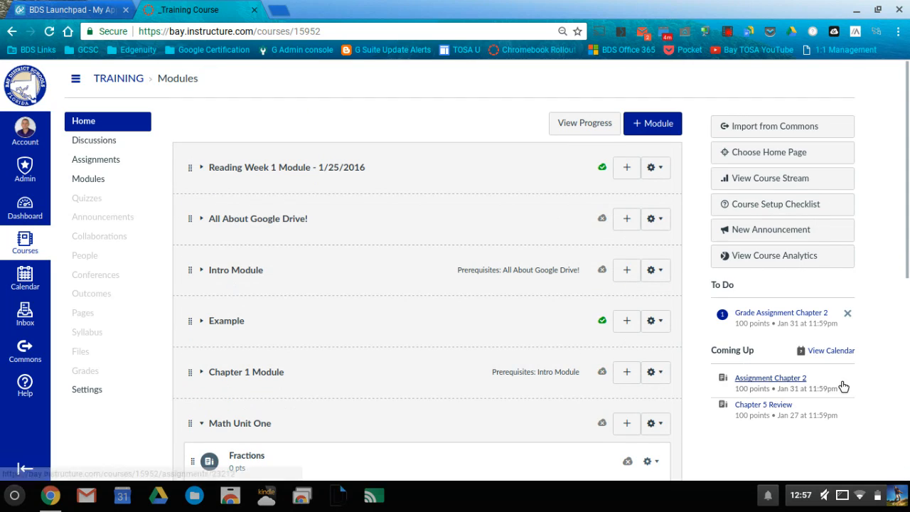